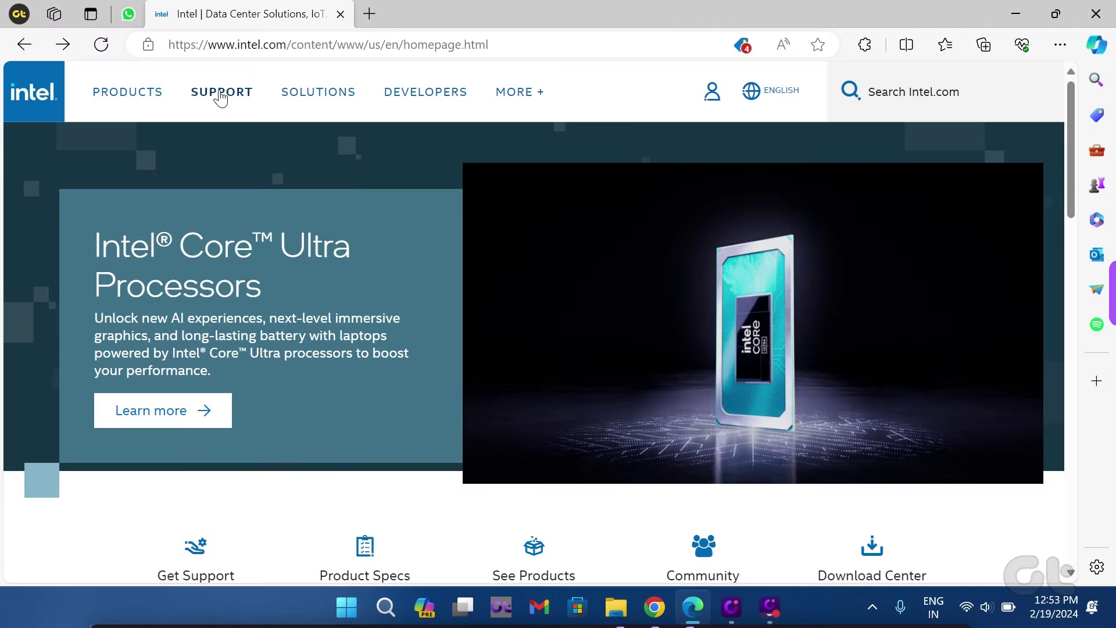
Step: Go to Support's Download Center and filter the downloads to Graphics products
click(221, 92)
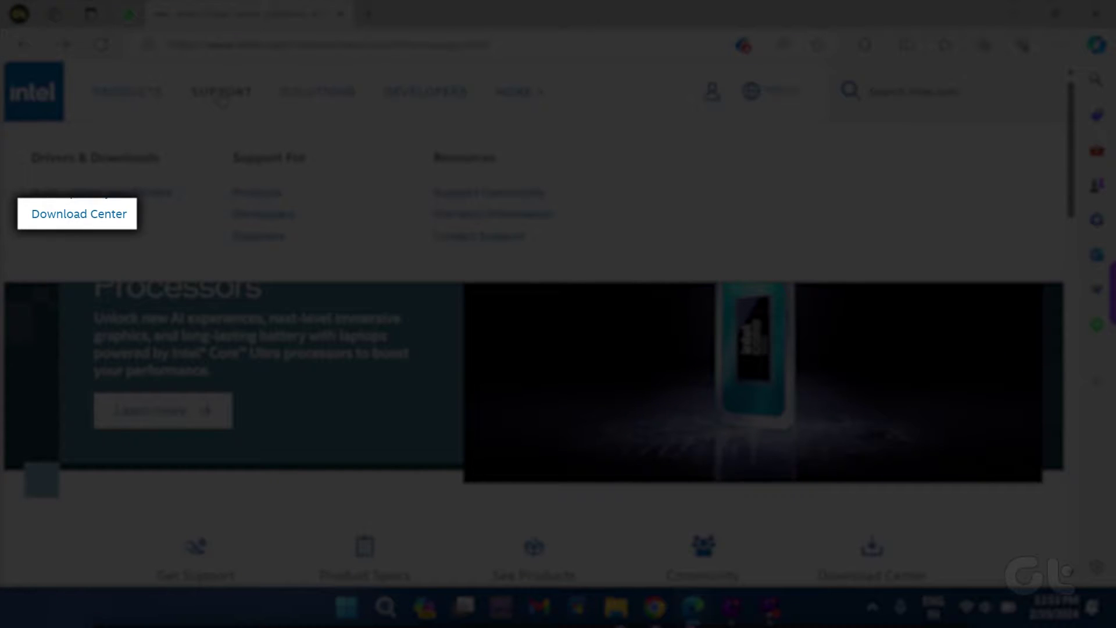
click(99, 216)
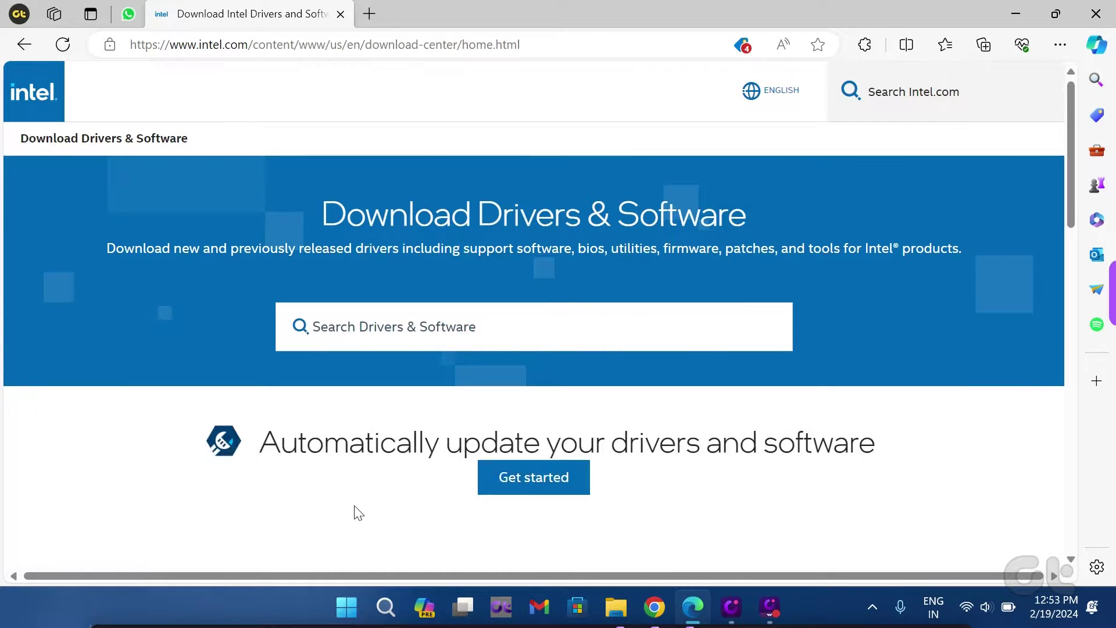
scroll(355, 513, down, 4)
scroll(355, 513, down, 1)
scroll(355, 513, down, 1)
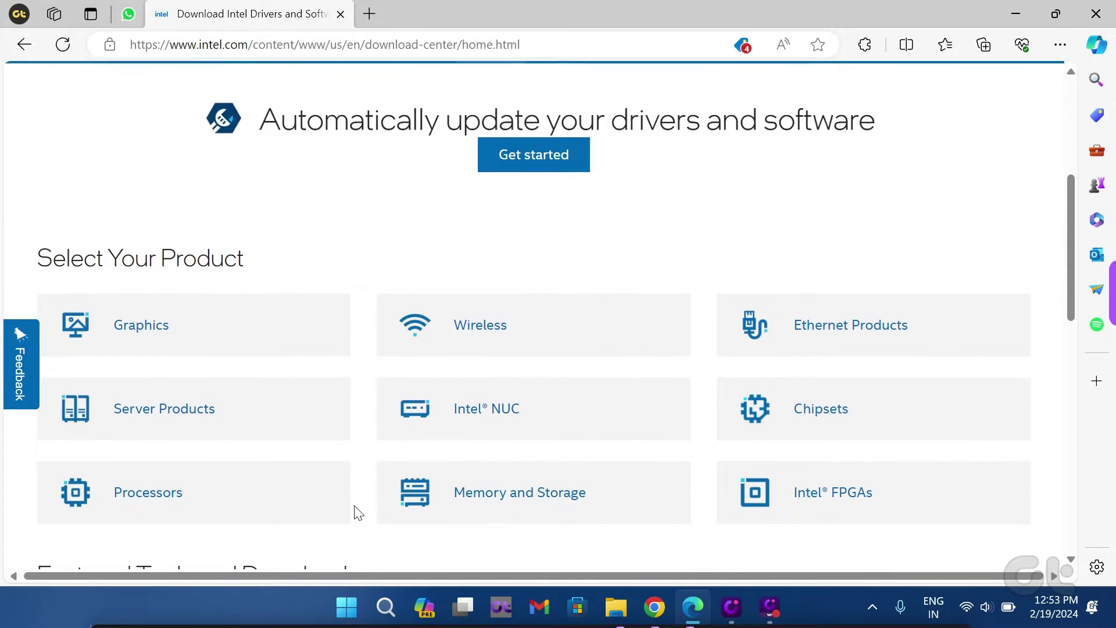
click(142, 326)
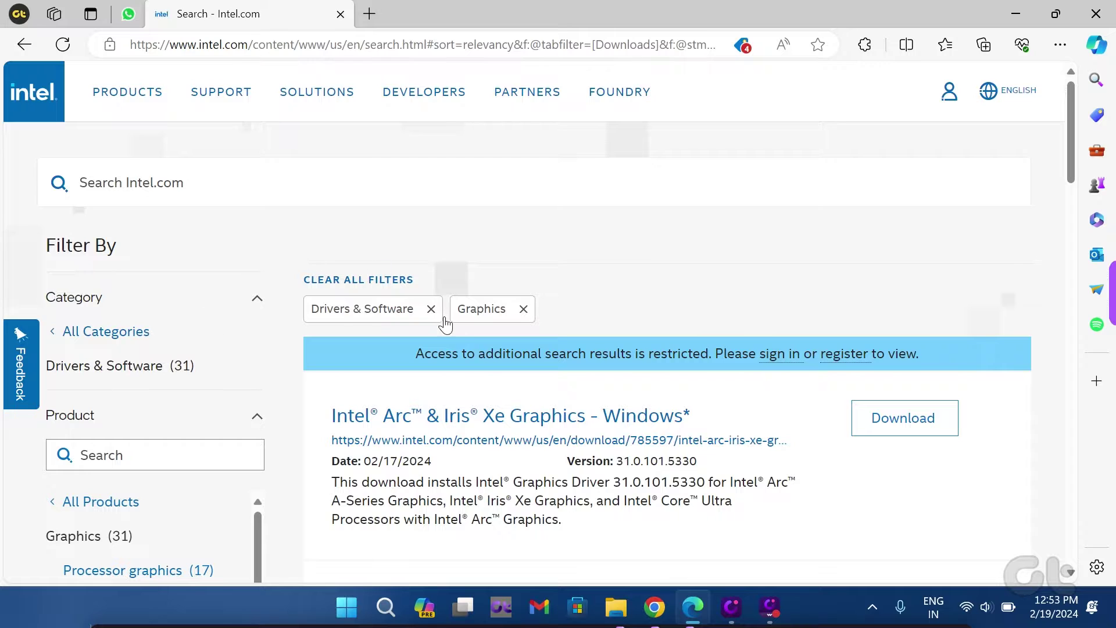
scroll(503, 463, down, 3)
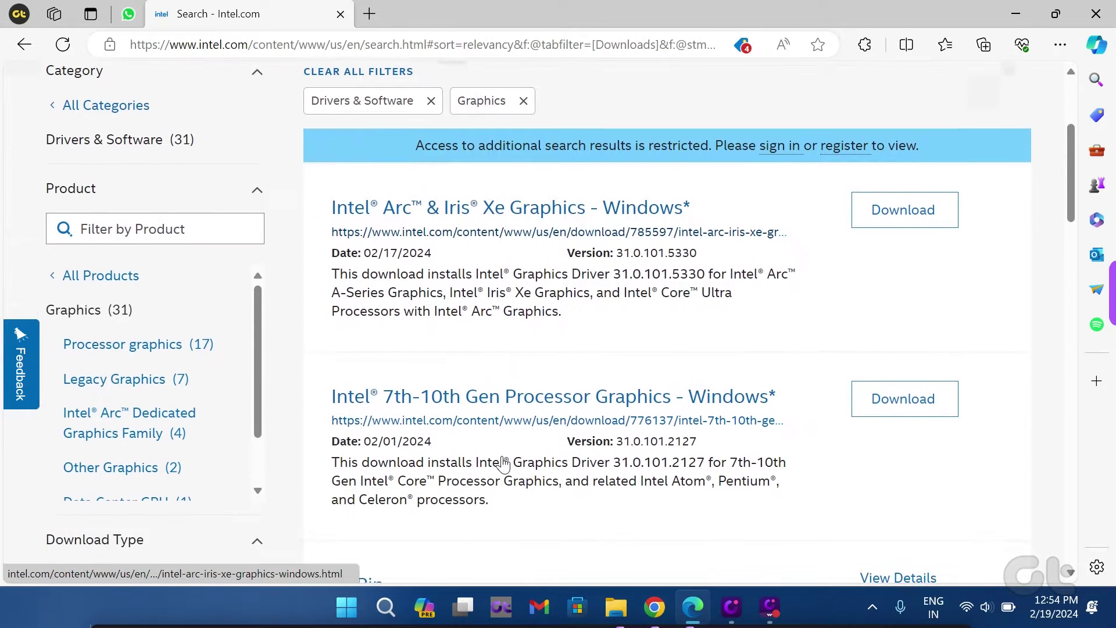
Step: Download the Arc & Iris Xe Windows driver gfx_win_101.5330.exe and run it
click(471, 223)
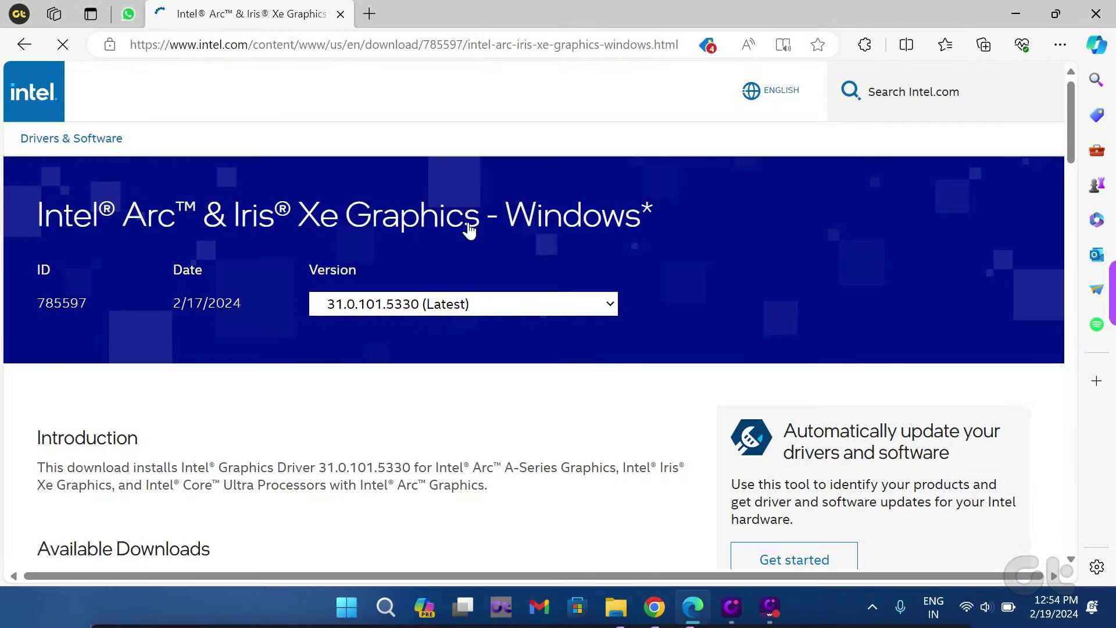
scroll(488, 417, down, 3)
scroll(488, 417, down, 1)
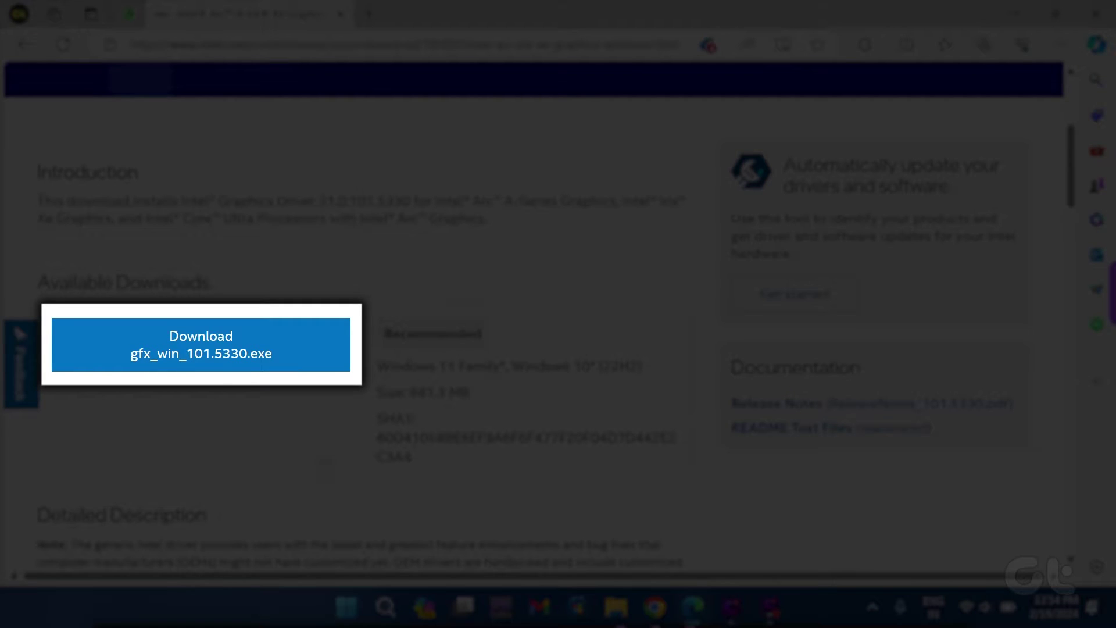
click(208, 353)
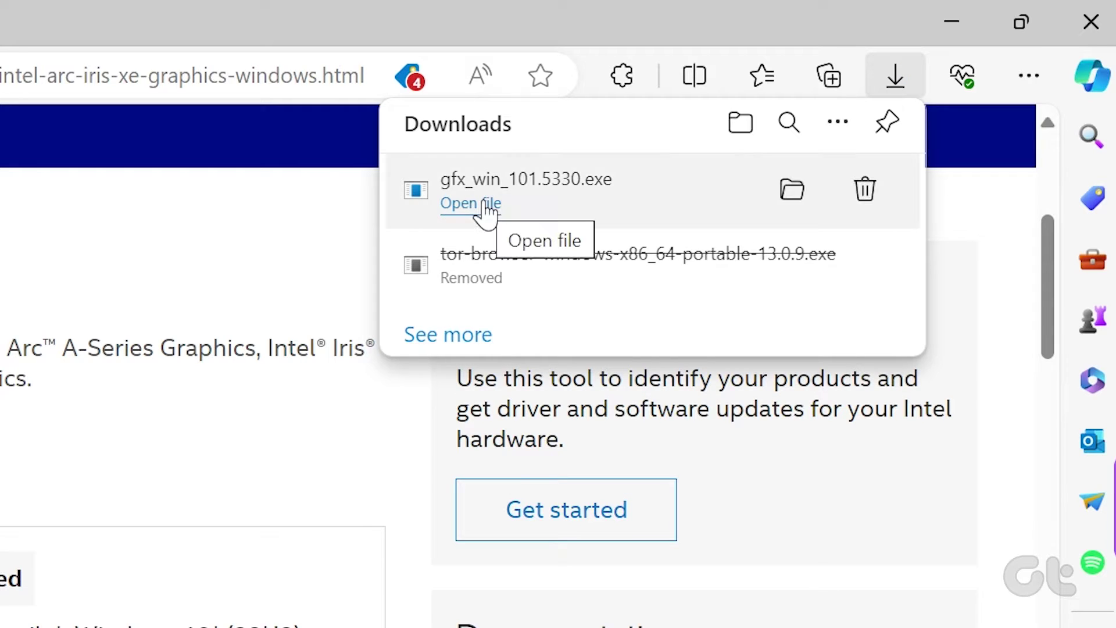
click(471, 202)
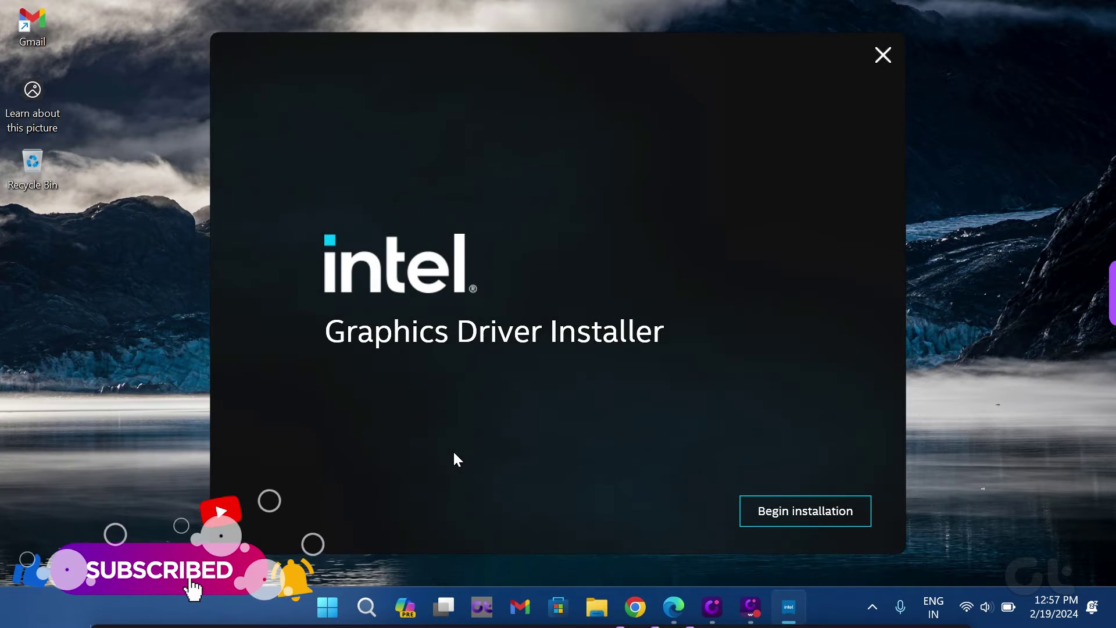
Step: Begin installation, agree to the license, accept the Computing Improvement Program, and start installing components
click(806, 512)
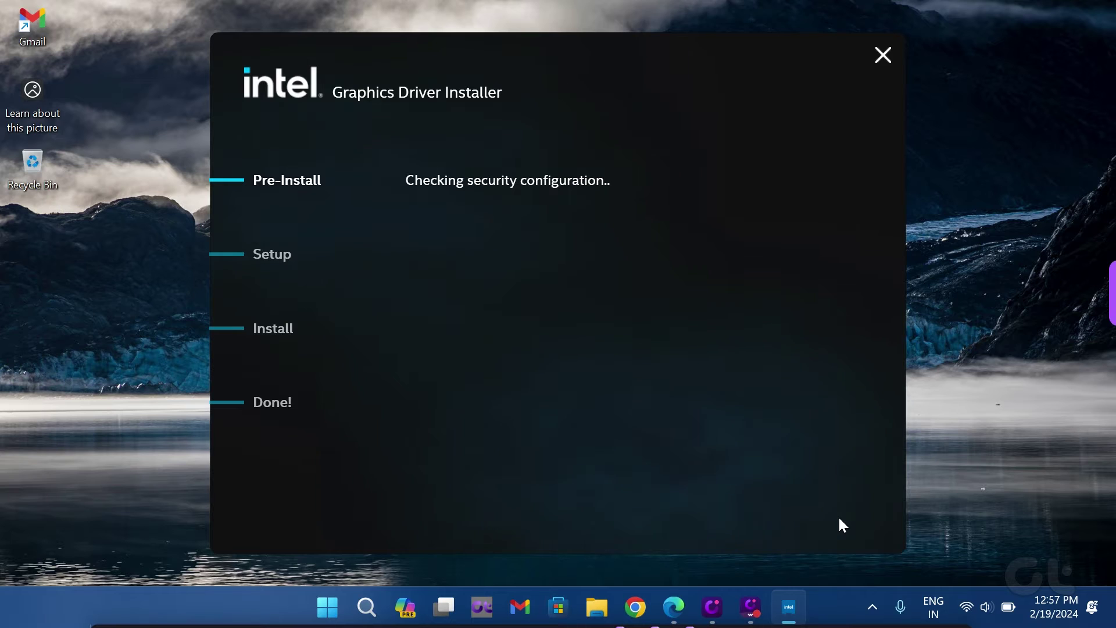
click(841, 522)
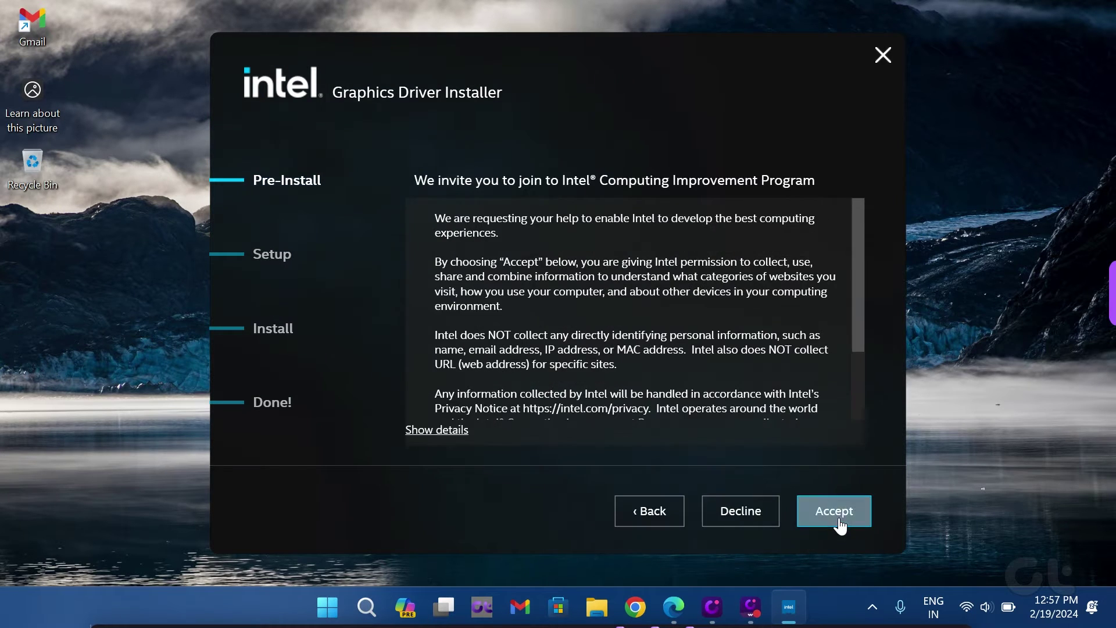
click(834, 511)
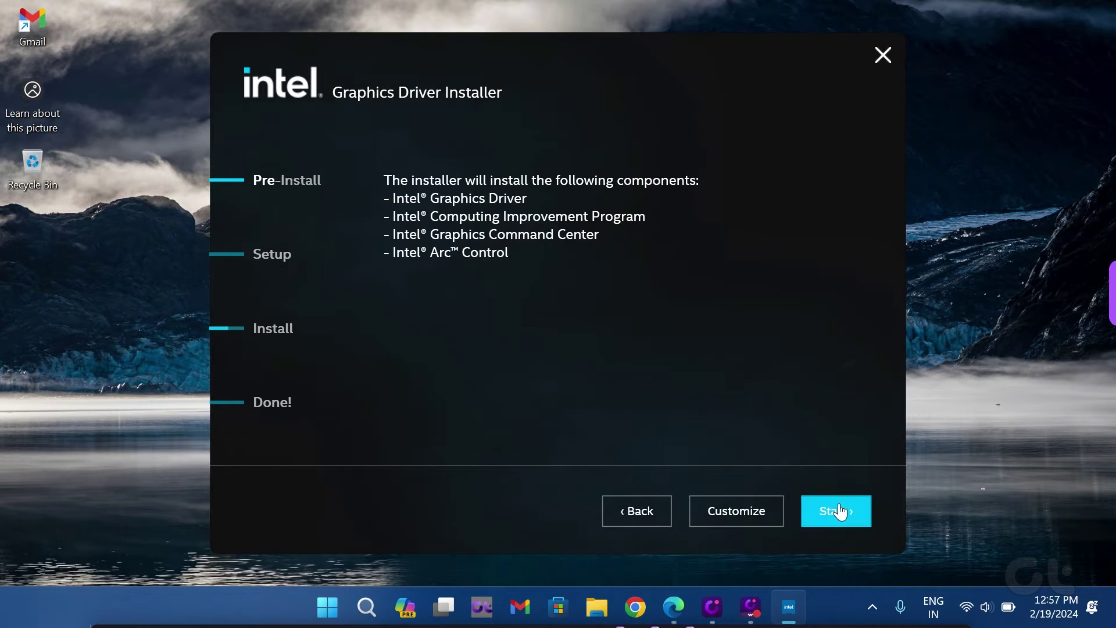
click(837, 510)
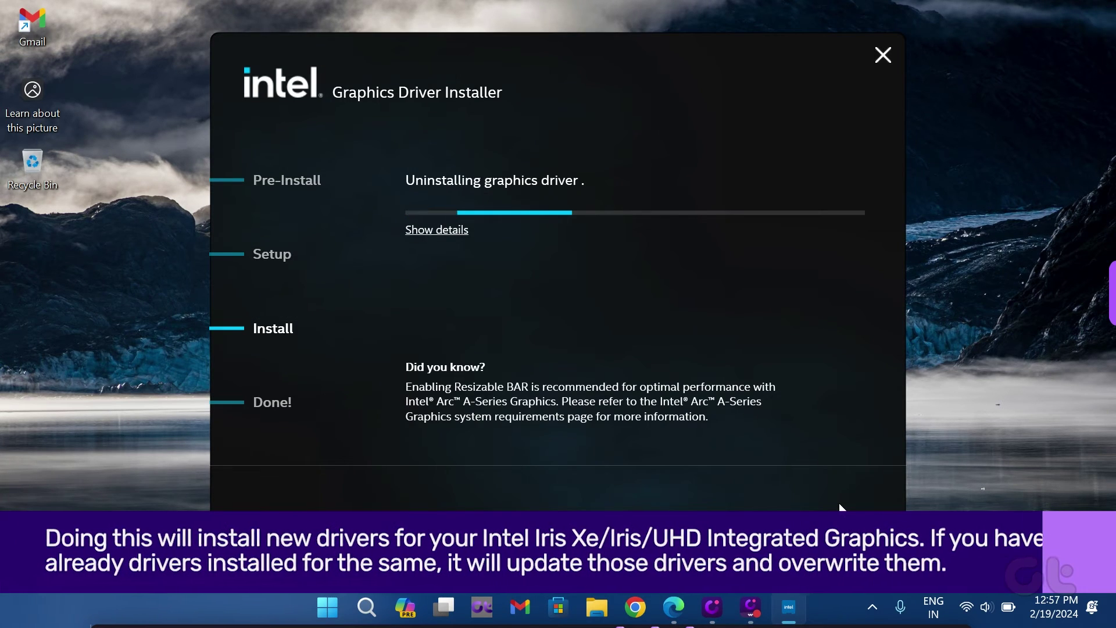